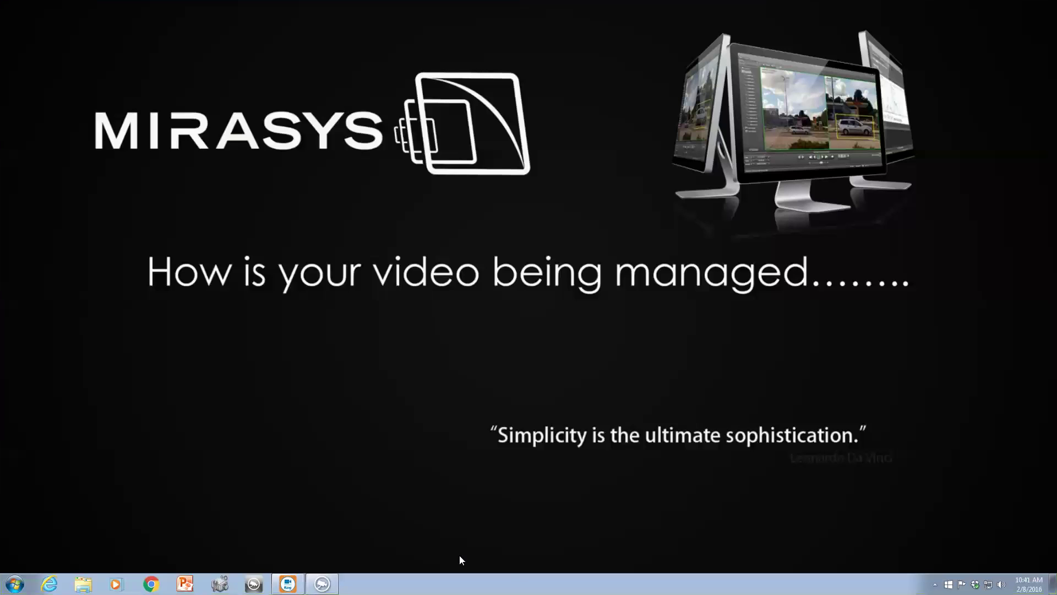
- Bring the Mirasys Spotter Enterprise window to the front from the taskbar
{"action": "left_click", "coordinate": [322, 584]}
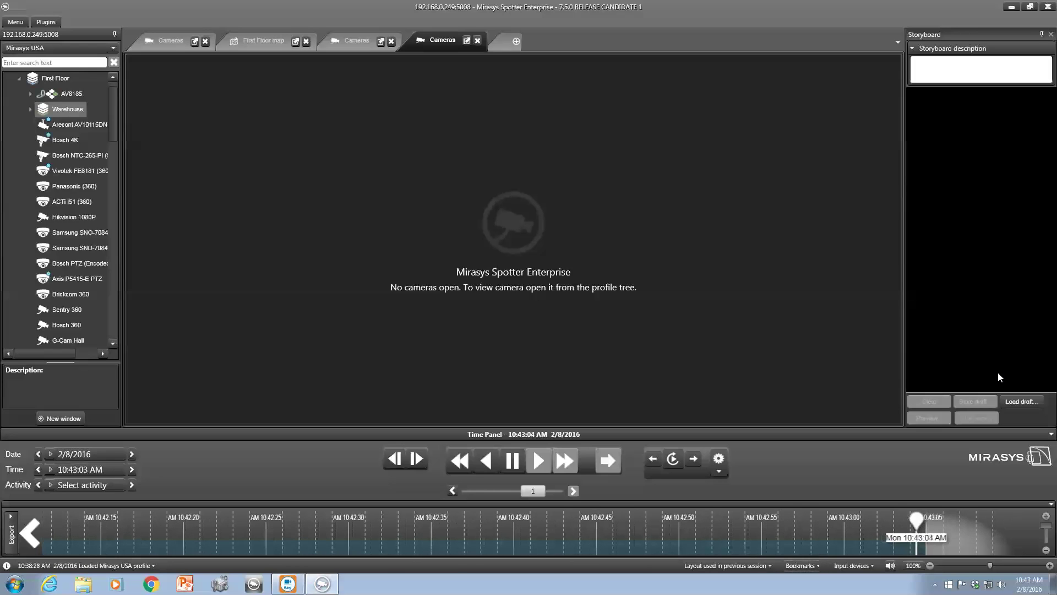
- Load Steve's morning Complete.sbd from Dropbox > Mirasys USA Team Folder > forMax > Steve's Morn
{"action": "left_click", "coordinate": [1021, 400]}
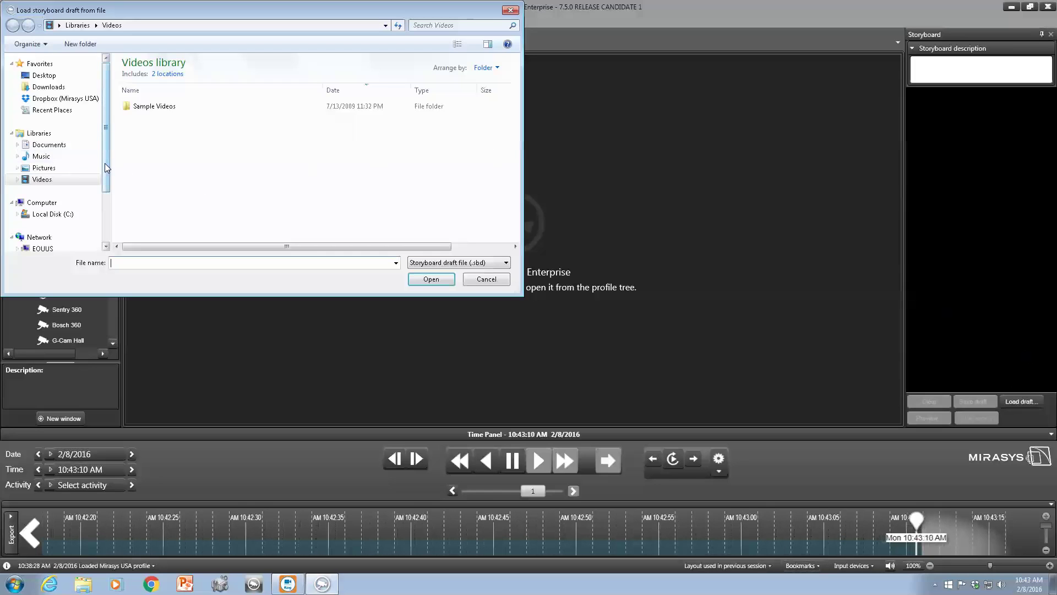
{"action": "left_click", "coordinate": [40, 100]}
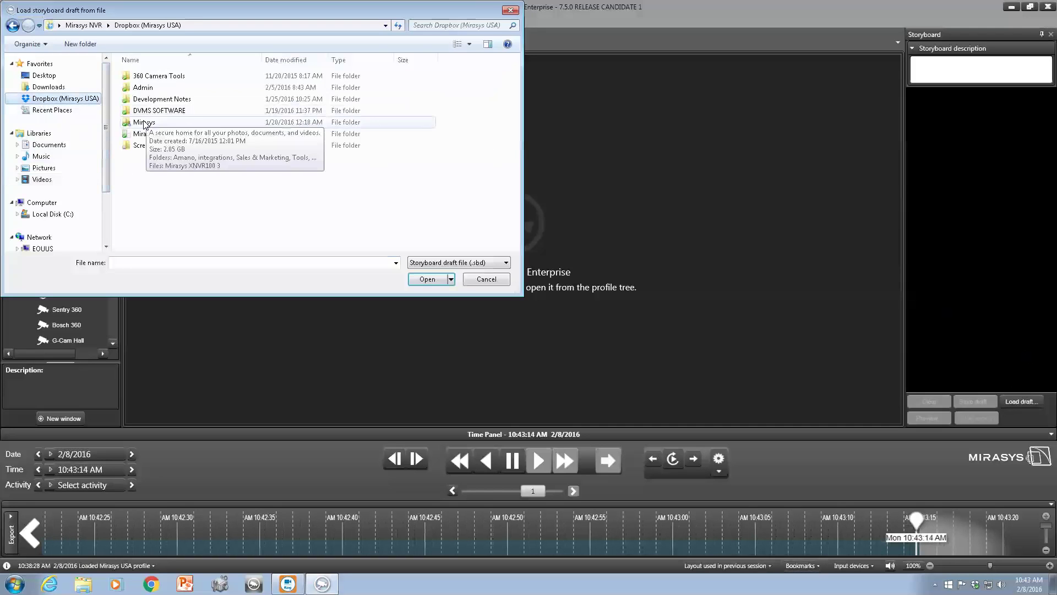
{"action": "double_click", "coordinate": [137, 134]}
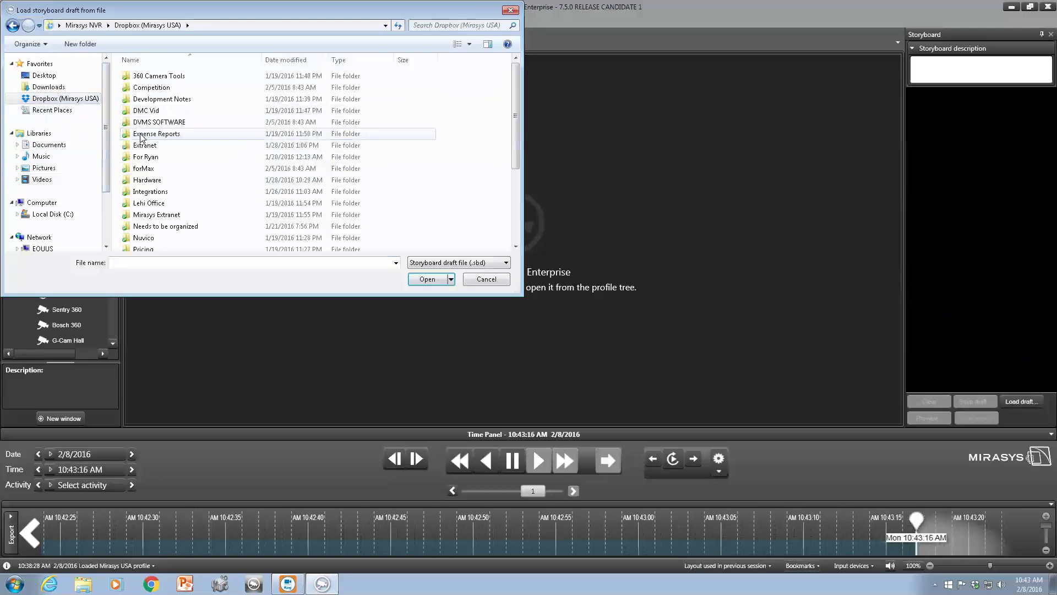
{"action": "double_click", "coordinate": [141, 168]}
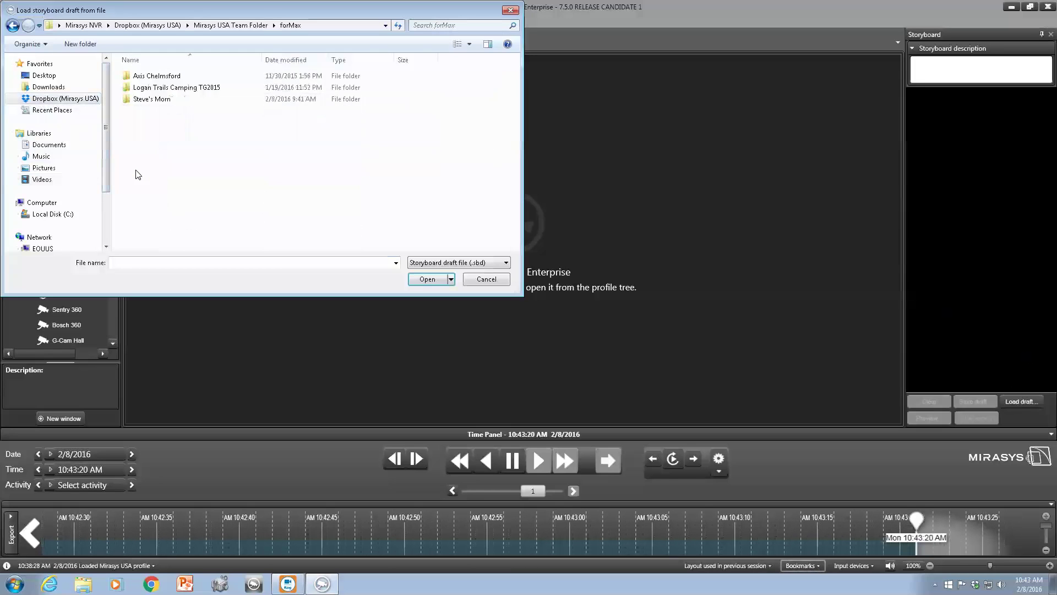
{"action": "double_click", "coordinate": [138, 100]}
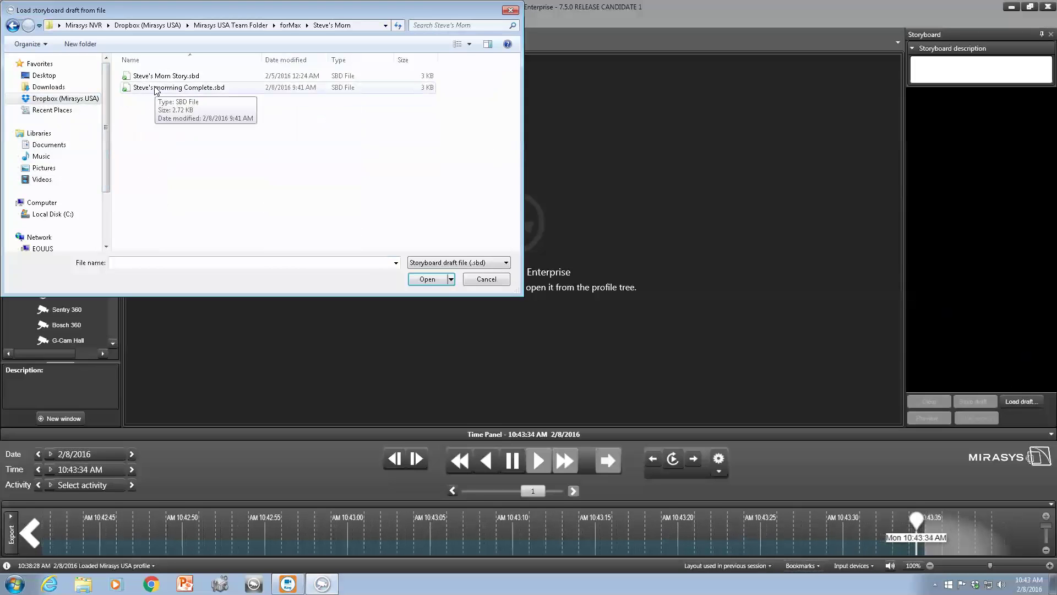
{"action": "double_click", "coordinate": [156, 88]}
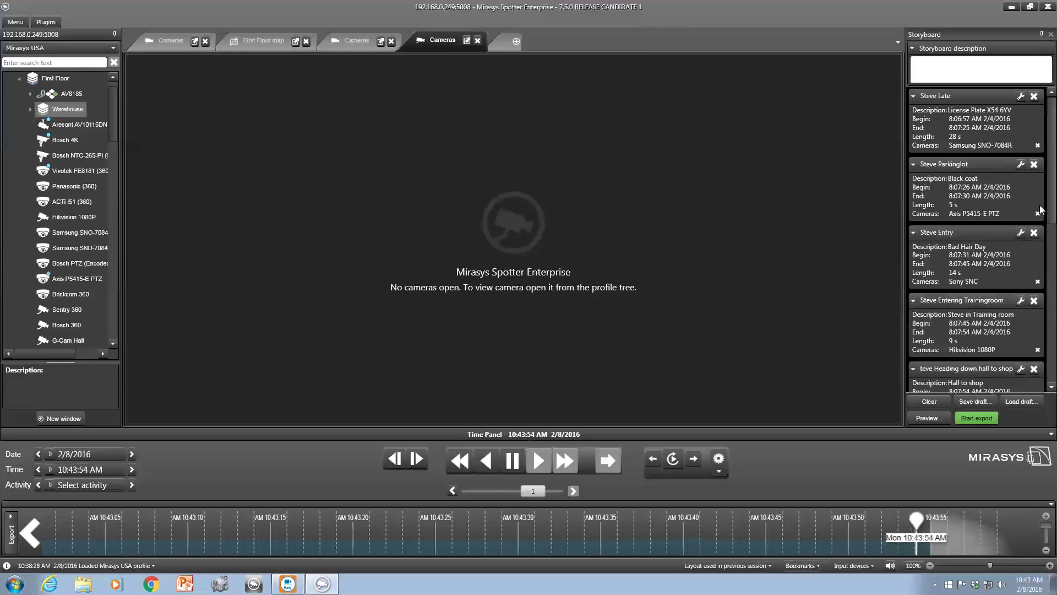
{"action": "scroll", "coordinate": [1040, 325], "scroll_direction": "down", "scroll_amount": 5}
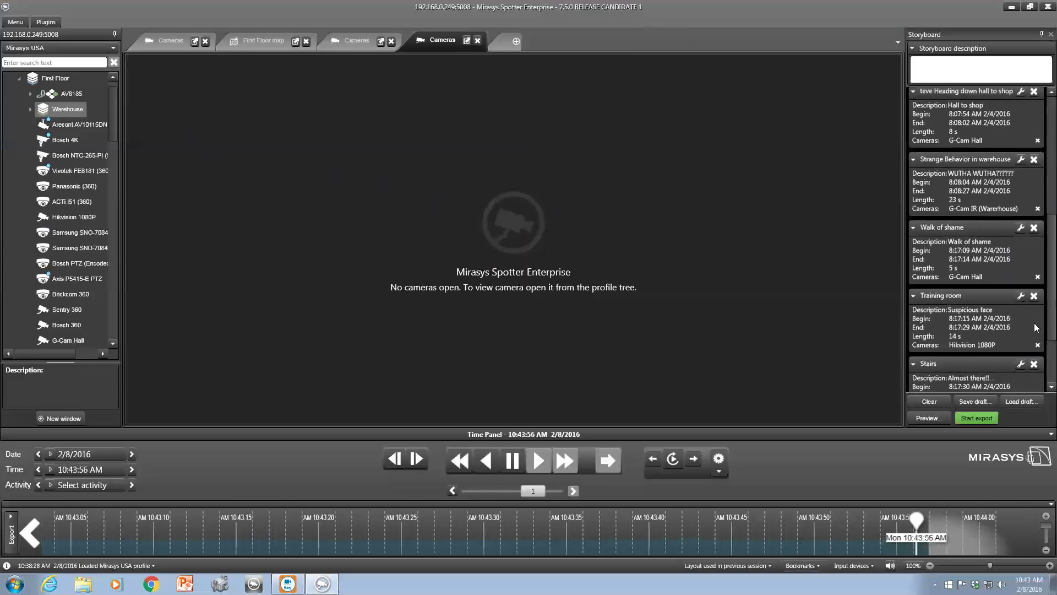
{"action": "scroll", "coordinate": [1039, 325], "scroll_direction": "down", "scroll_amount": 2}
{"action": "scroll", "coordinate": [1041, 275], "scroll_direction": "up", "scroll_amount": 4}
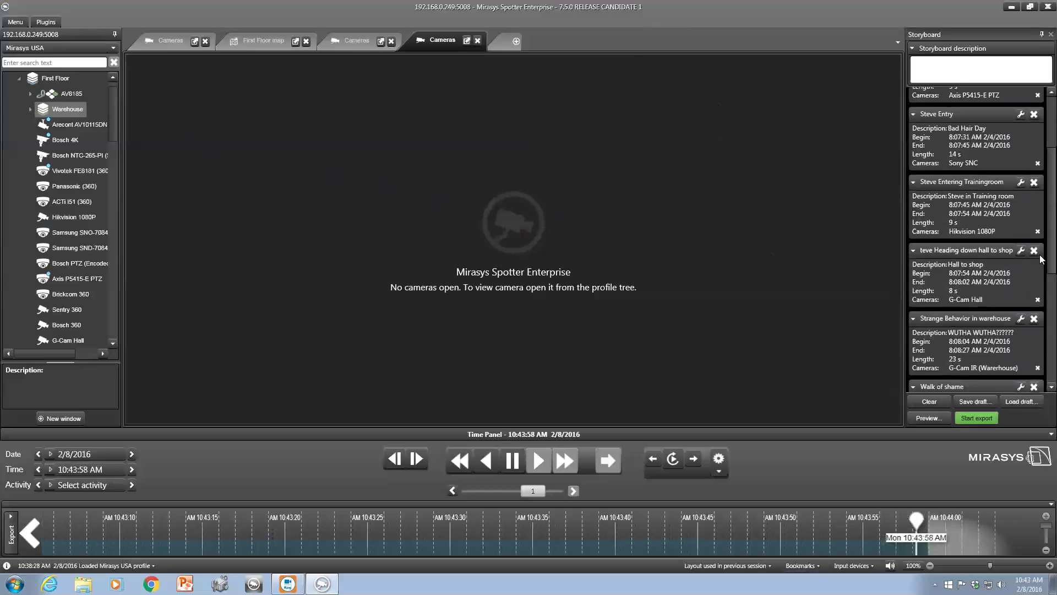
{"action": "scroll", "coordinate": [1041, 264], "scroll_direction": "up", "scroll_amount": 3}
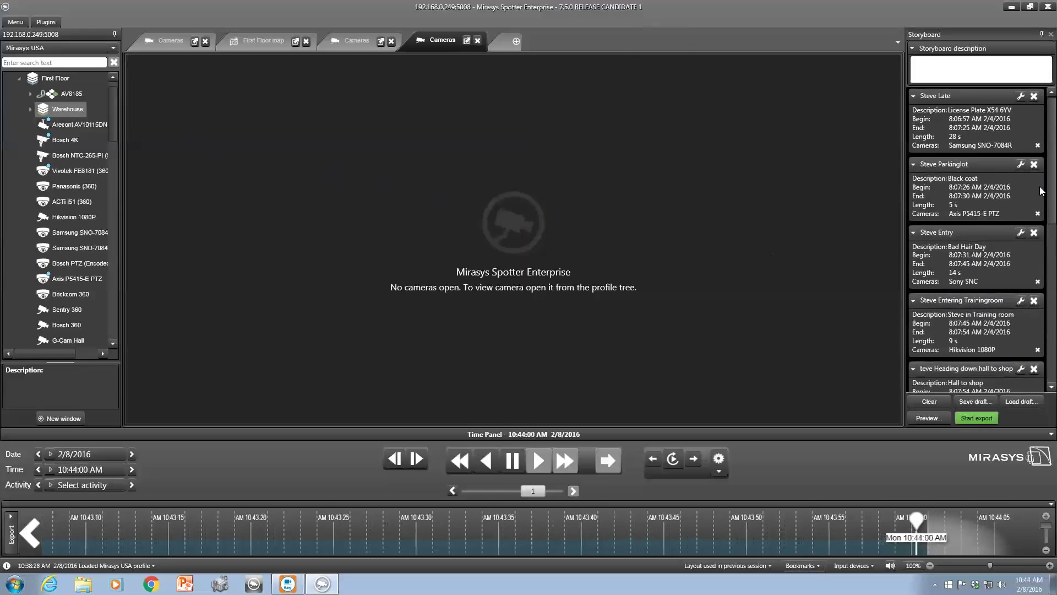
{"action": "scroll", "coordinate": [1041, 247], "scroll_direction": "down", "scroll_amount": 3}
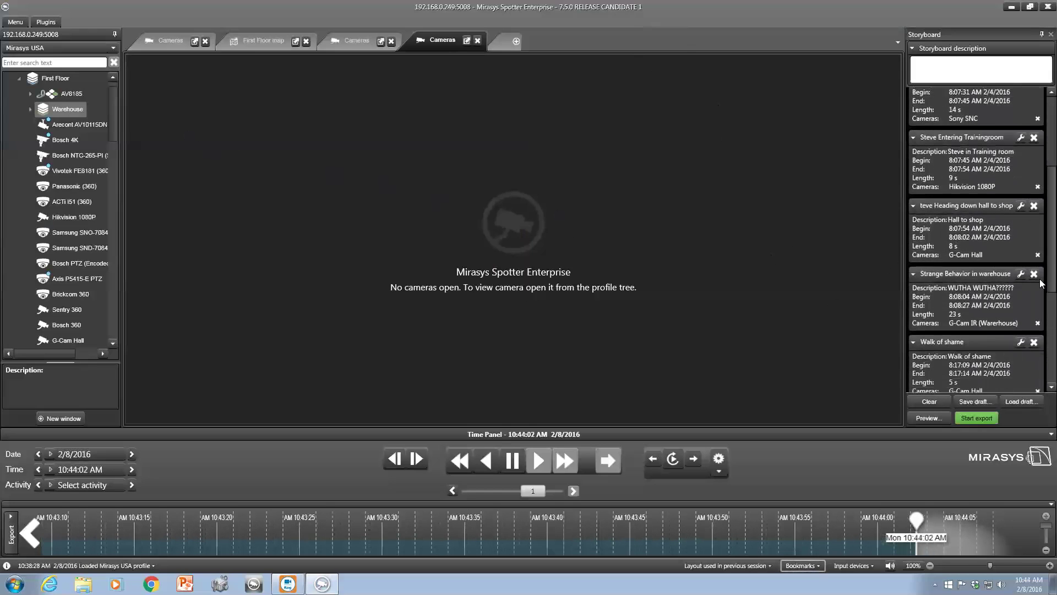
{"action": "scroll", "coordinate": [1041, 279], "scroll_direction": "down", "scroll_amount": 4}
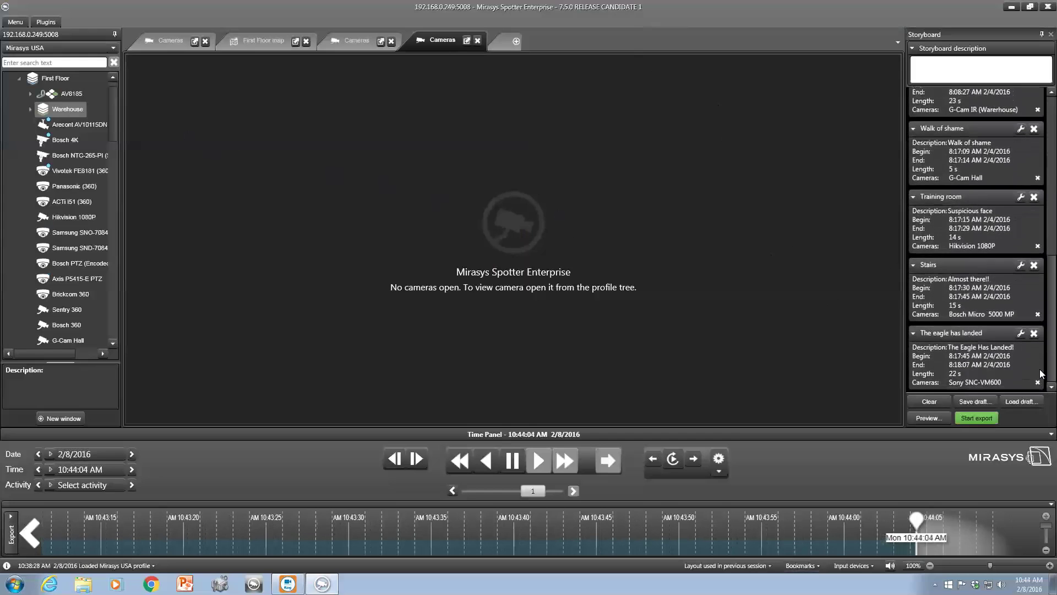
{"action": "scroll", "coordinate": [1041, 374], "scroll_direction": "up", "scroll_amount": 7}
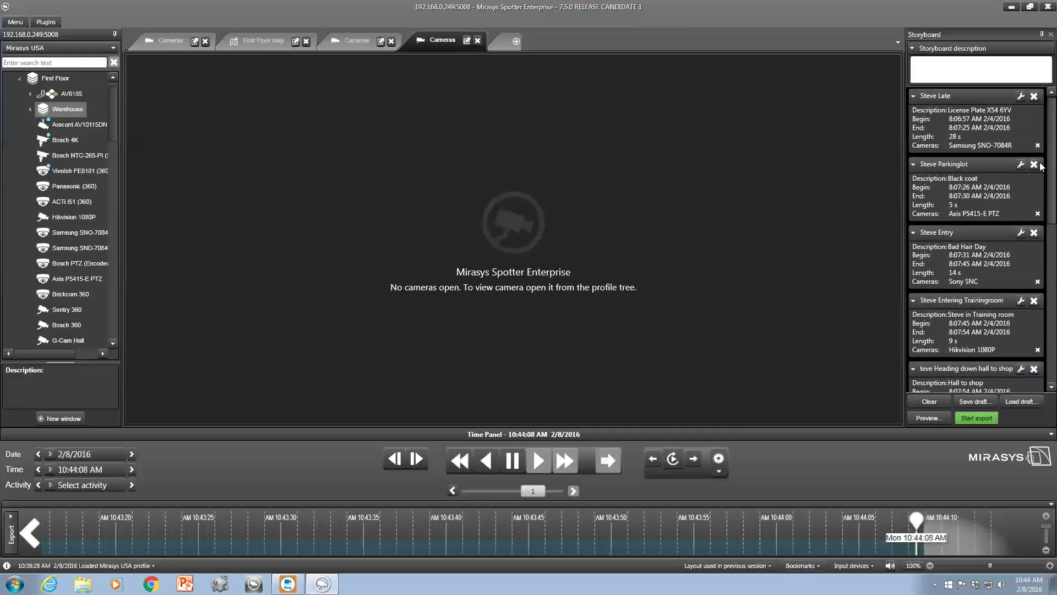
- Edit the Steve Late clip and play its parking-lot footage, pausing at 8:07:04 on the car
{"action": "left_click", "coordinate": [1021, 95]}
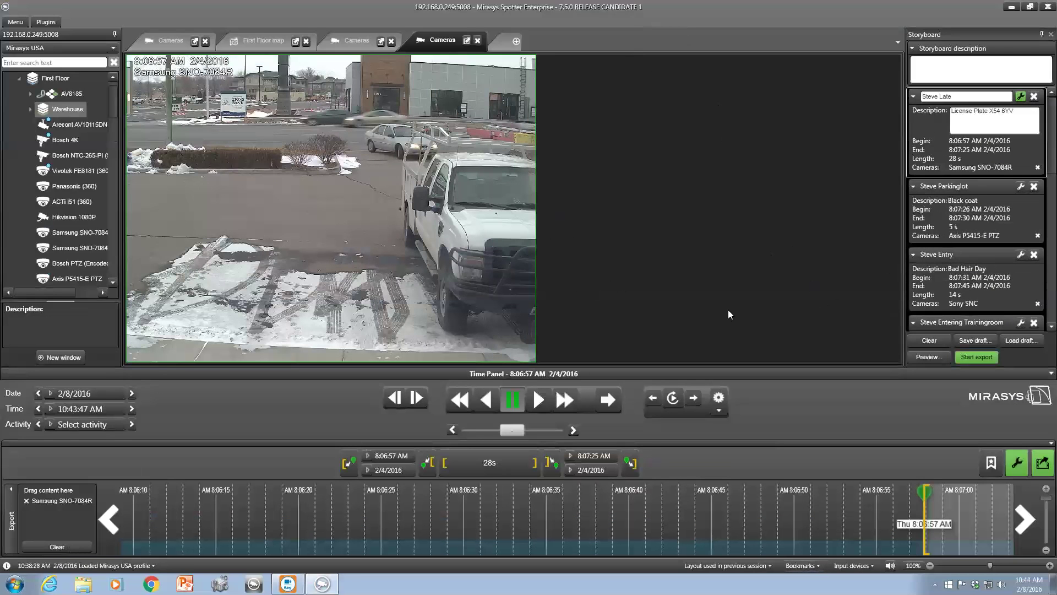
{"action": "left_click_drag", "start_coordinate": [839, 514], "coordinate": [264, 499]}
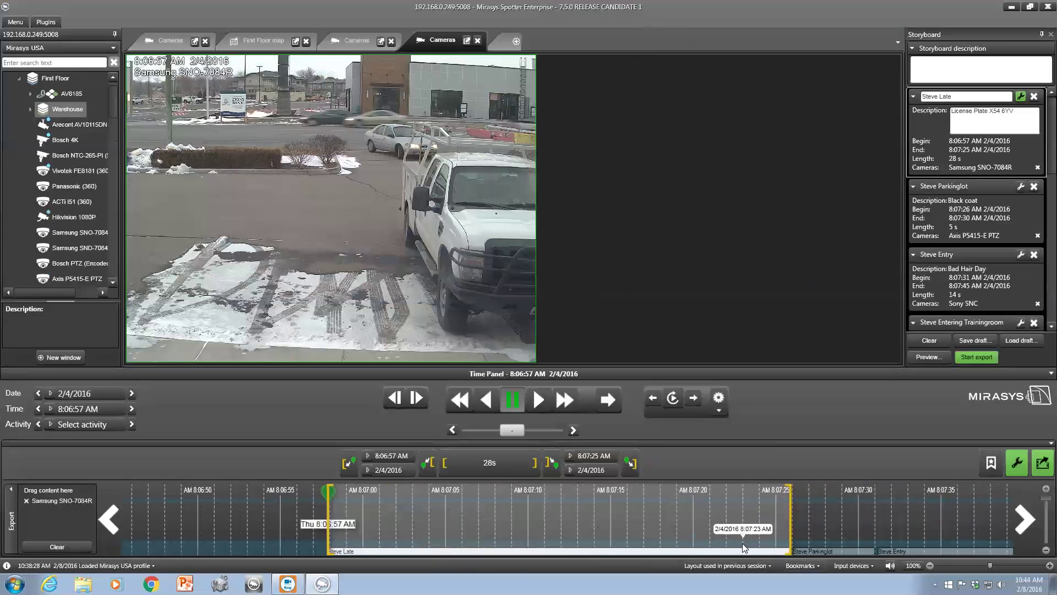
{"action": "left_click", "coordinate": [542, 398]}
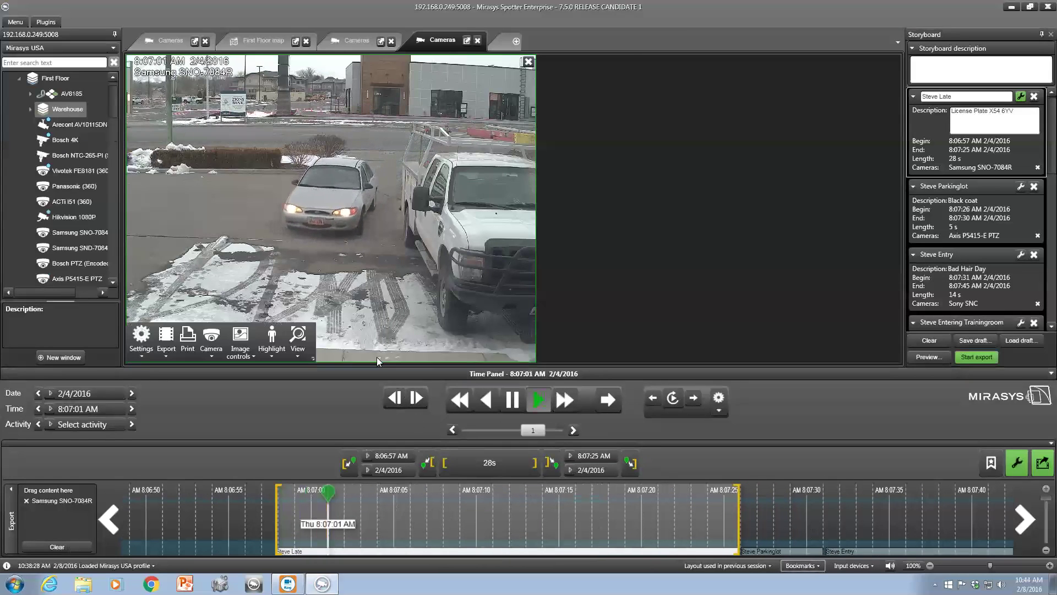
{"action": "left_click", "coordinate": [508, 403]}
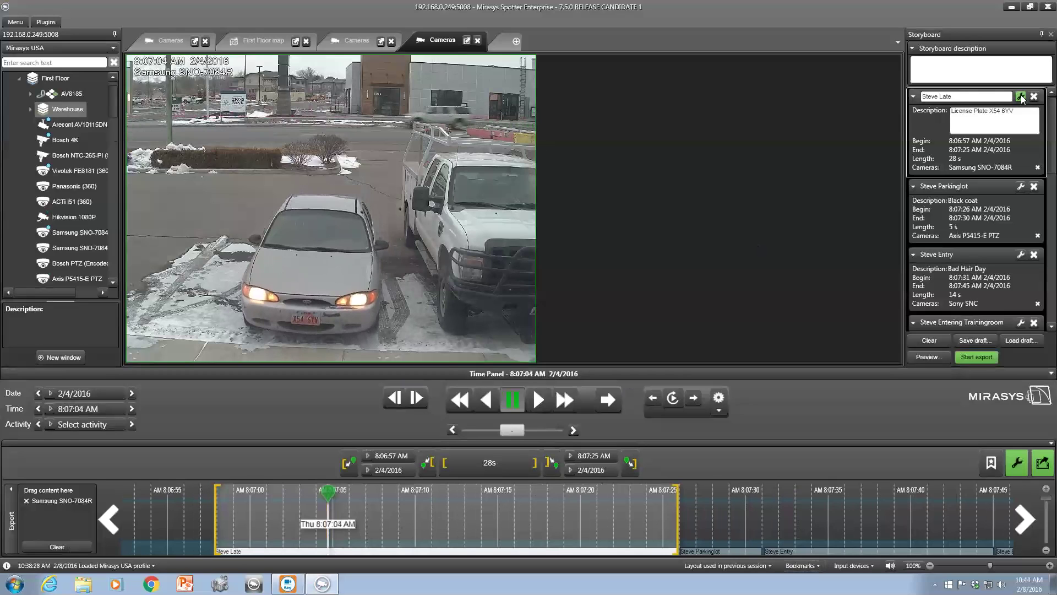
{"action": "left_click", "coordinate": [1020, 96]}
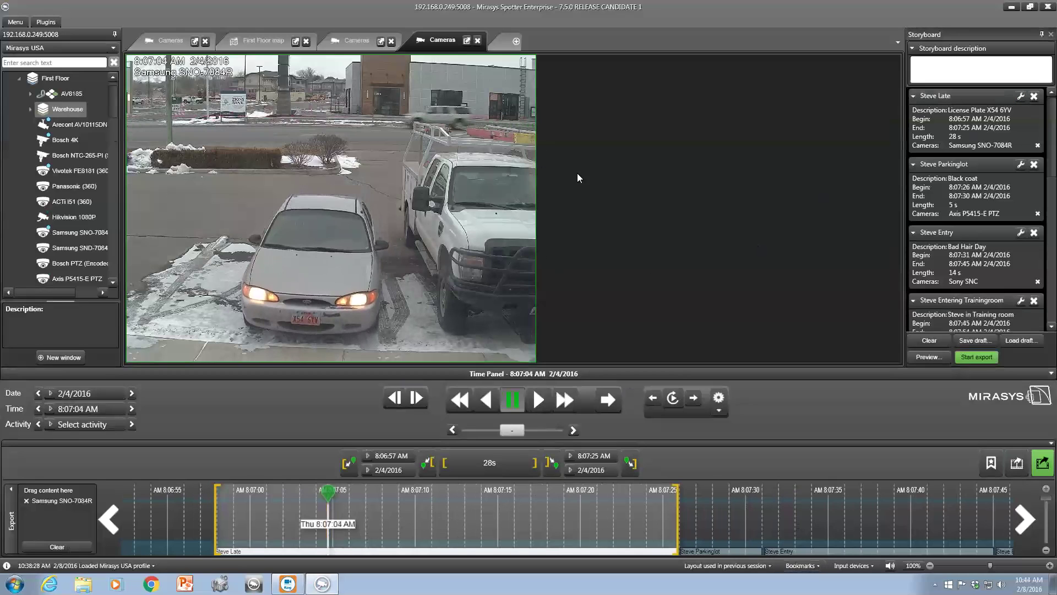
{"action": "left_click", "coordinate": [1020, 97]}
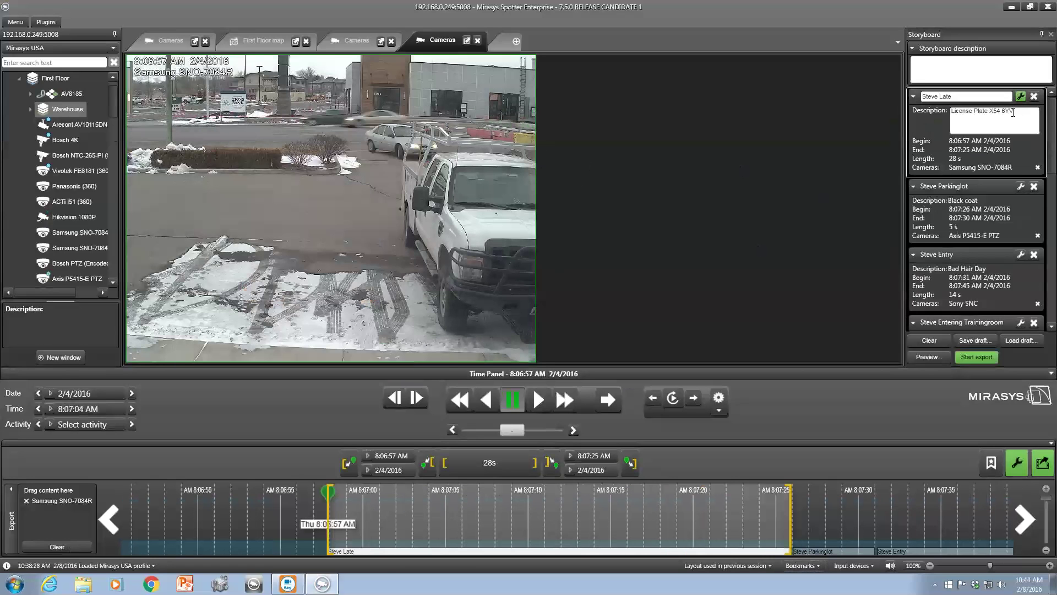
{"action": "left_click_drag", "start_coordinate": [1016, 112], "coordinate": [951, 128]}
{"action": "left_click", "coordinate": [985, 120]}
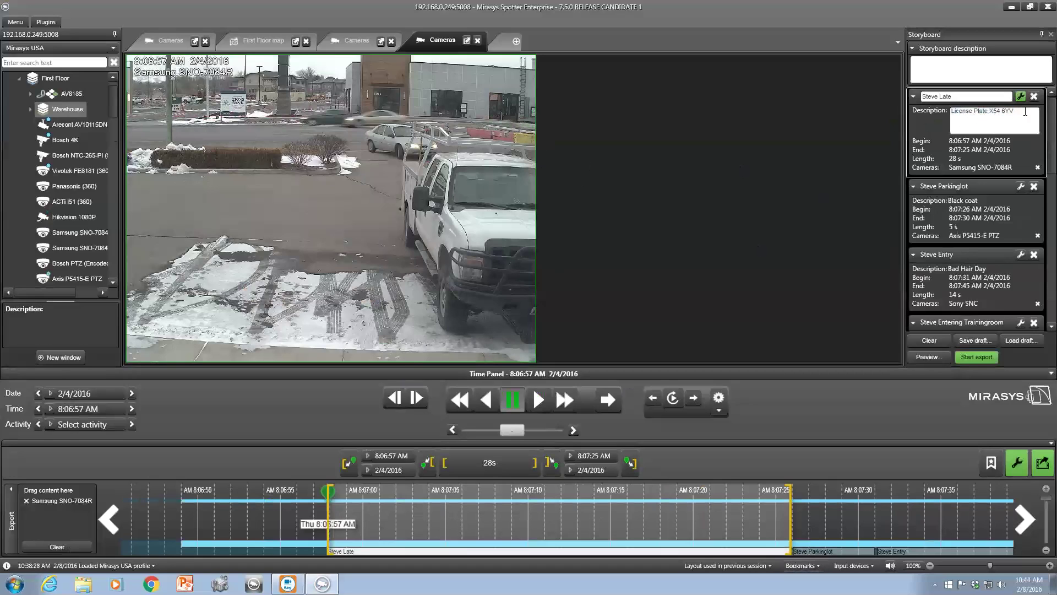
{"action": "left_click_drag", "start_coordinate": [1012, 111], "coordinate": [1002, 111]}
{"action": "type", "text": "S%%%%%"}
{"action": "left_click", "coordinate": [1022, 98]}
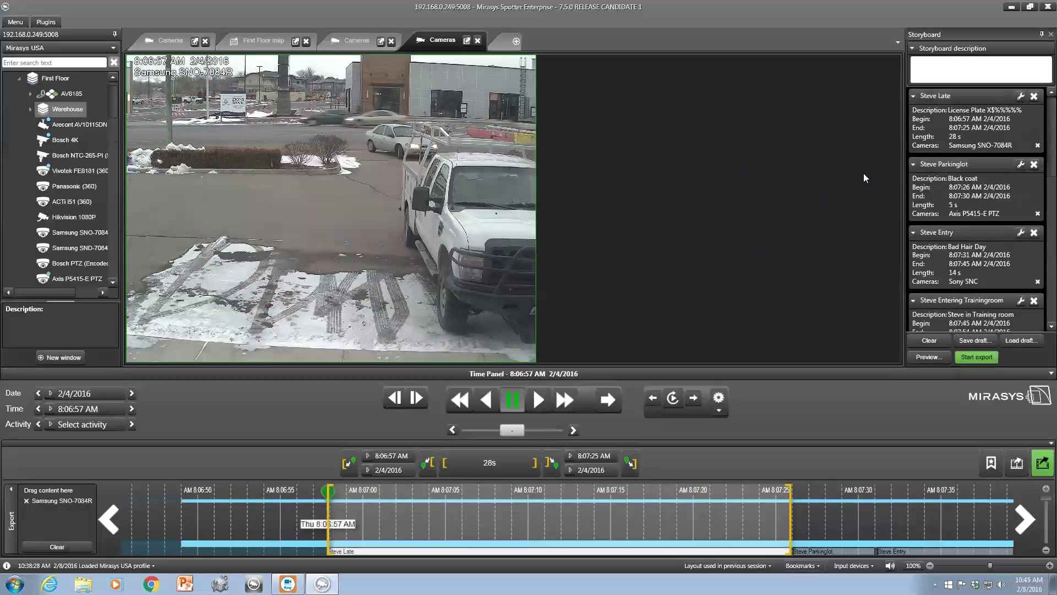
{"action": "mouse_move", "coordinate": [524, 61]}
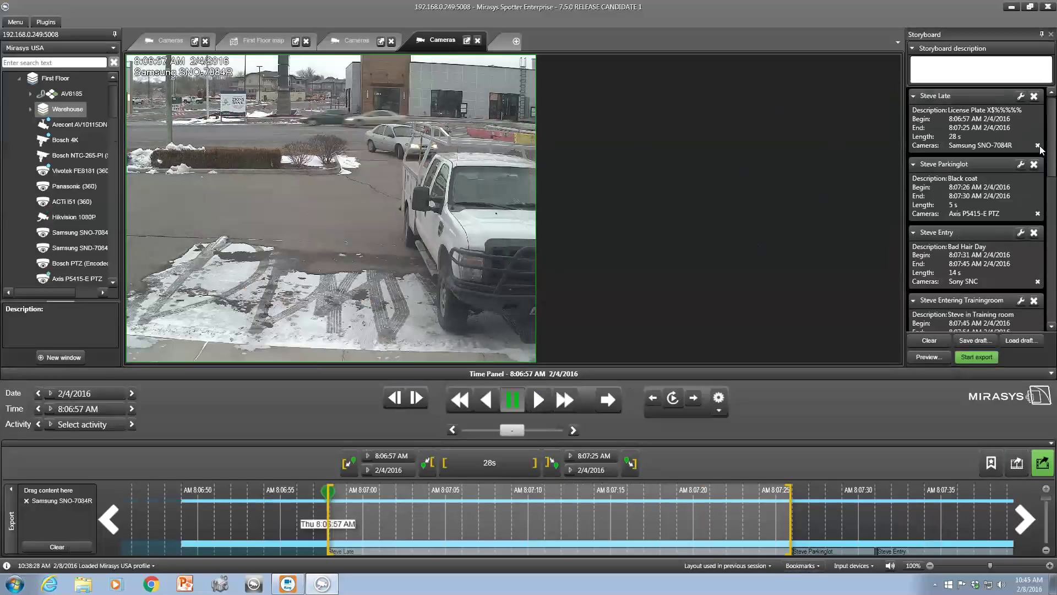
{"action": "scroll", "coordinate": [1041, 146], "scroll_direction": "down", "scroll_amount": 10}
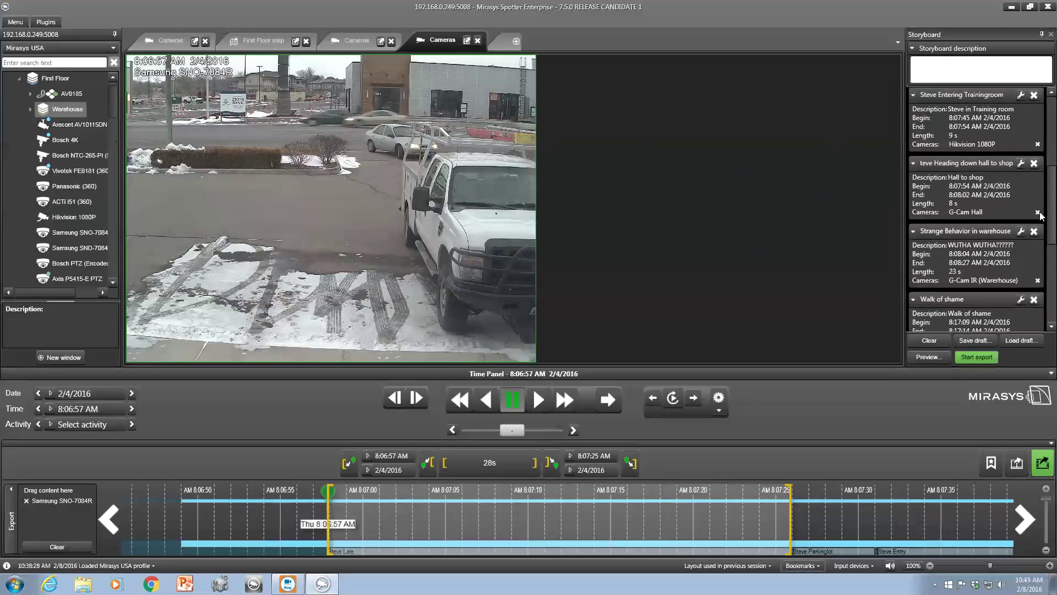
{"action": "scroll", "coordinate": [1042, 281], "scroll_direction": "down", "scroll_amount": 2}
{"action": "scroll", "coordinate": [1041, 298], "scroll_direction": "up", "scroll_amount": 12}
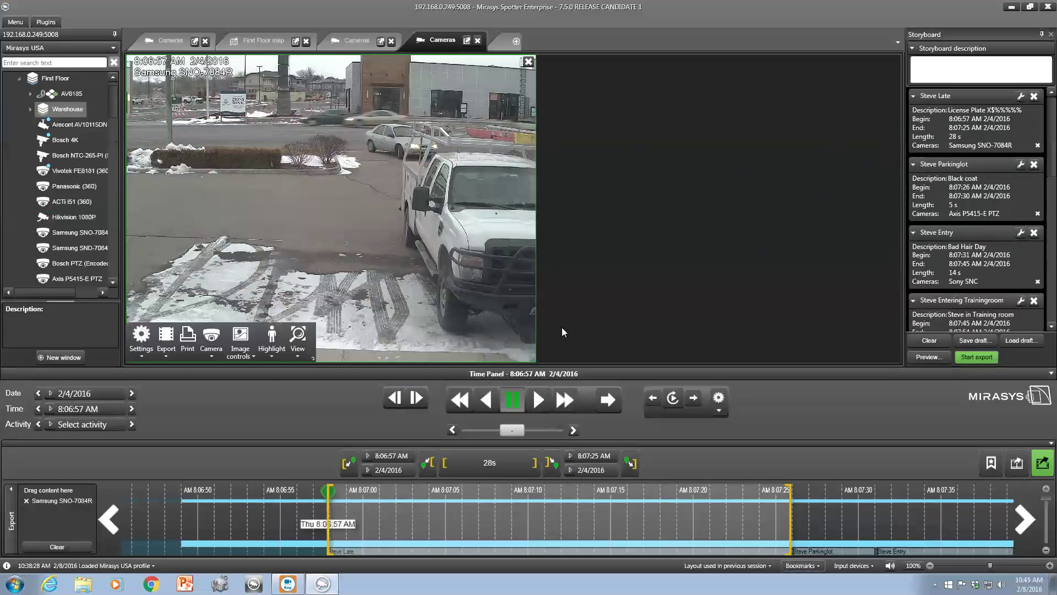
- Clear the export list and add only the Vivotek FE8181 (360) camera to it
{"action": "left_click", "coordinate": [614, 398]}
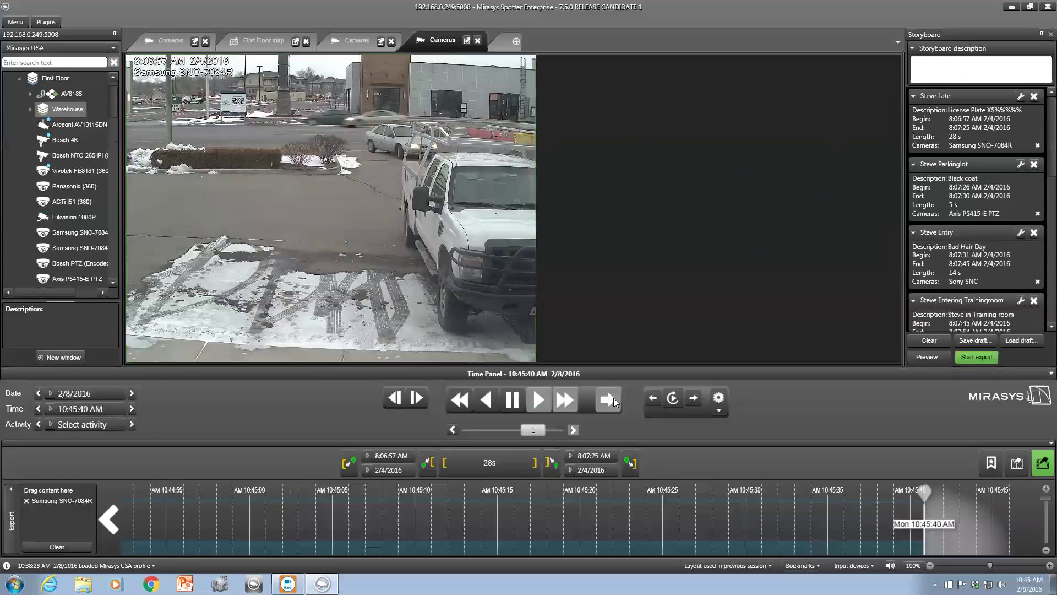
{"action": "left_click", "coordinate": [484, 403]}
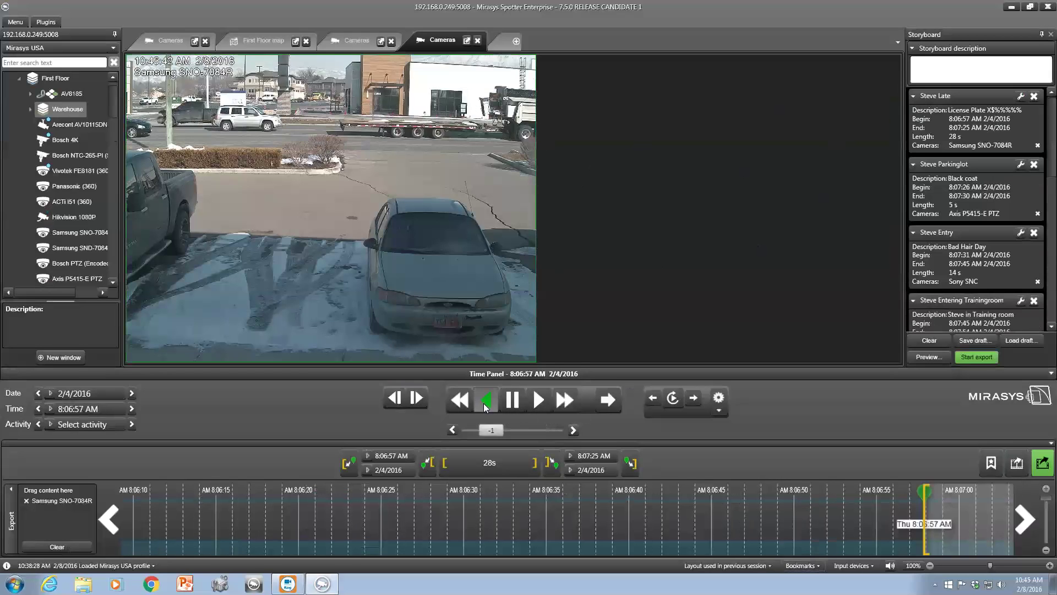
{"action": "left_click", "coordinate": [517, 404]}
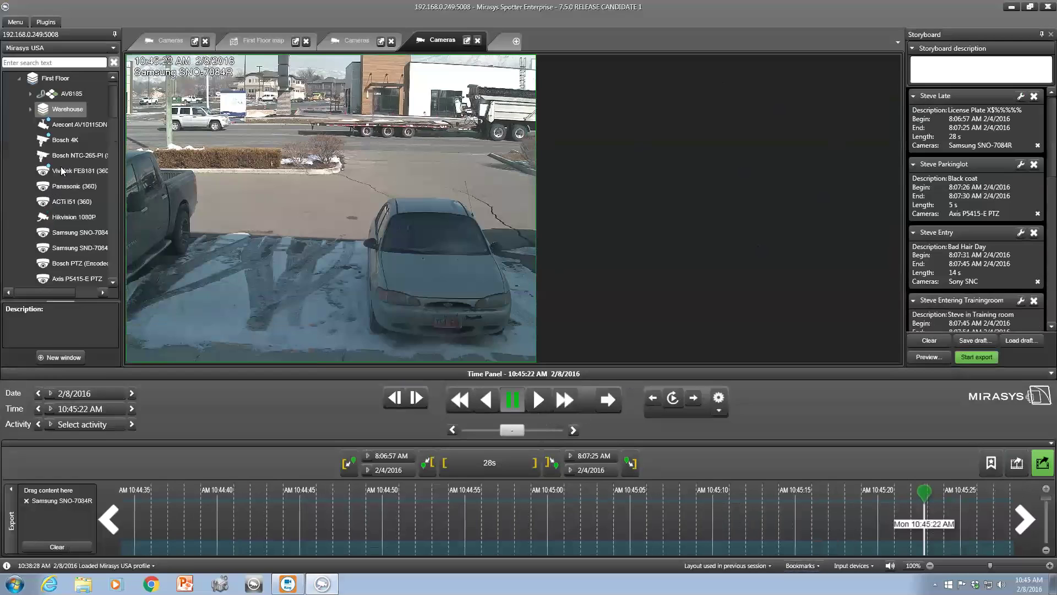
{"action": "left_click_drag", "start_coordinate": [64, 172], "coordinate": [61, 512]}
{"action": "left_click", "coordinate": [57, 546]}
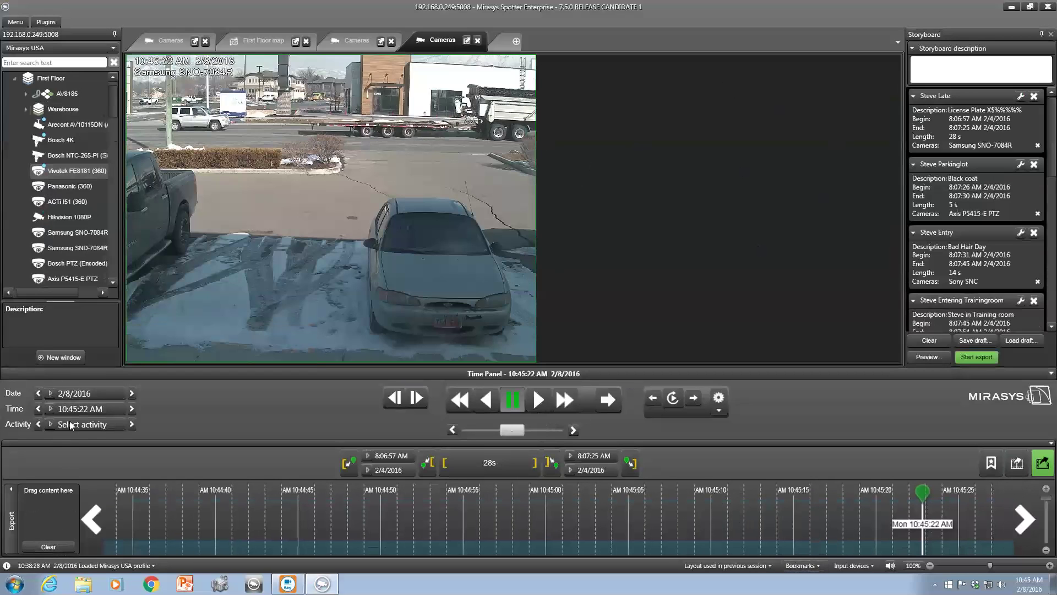
{"action": "left_click_drag", "start_coordinate": [69, 172], "coordinate": [53, 509]}
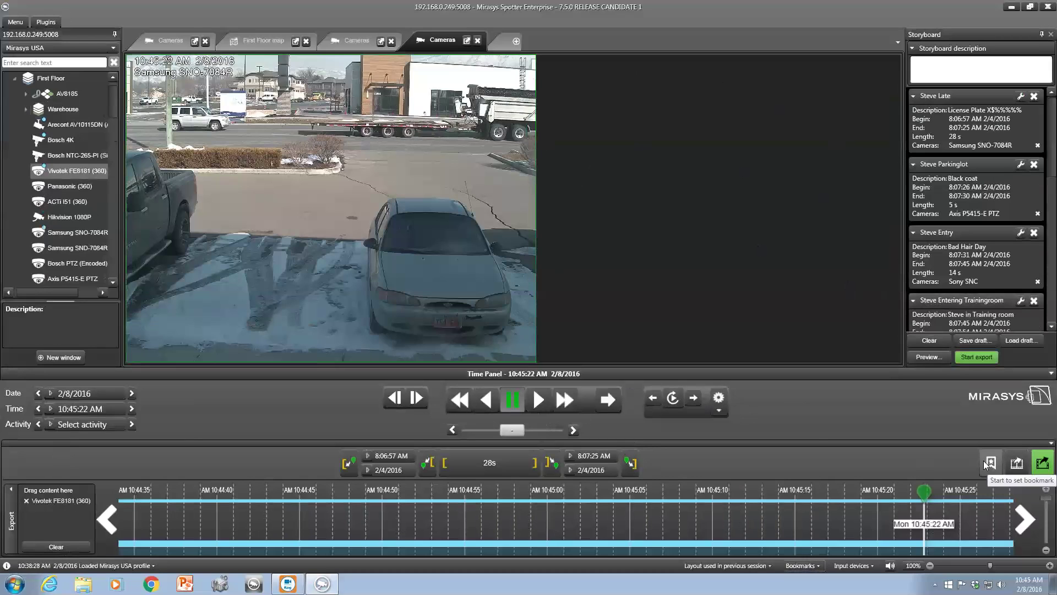
- Add the Vivotek clip to the storyboard, then remove it after its No footage warning
{"action": "left_click", "coordinate": [1018, 466]}
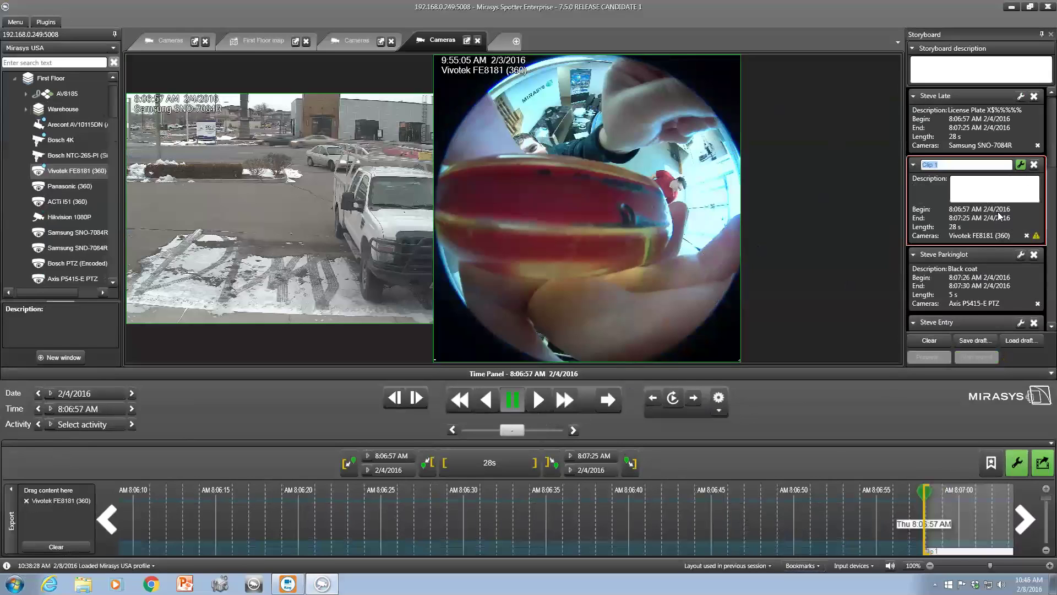
{"action": "mouse_move", "coordinate": [1040, 237]}
{"action": "left_click", "coordinate": [1035, 166]}
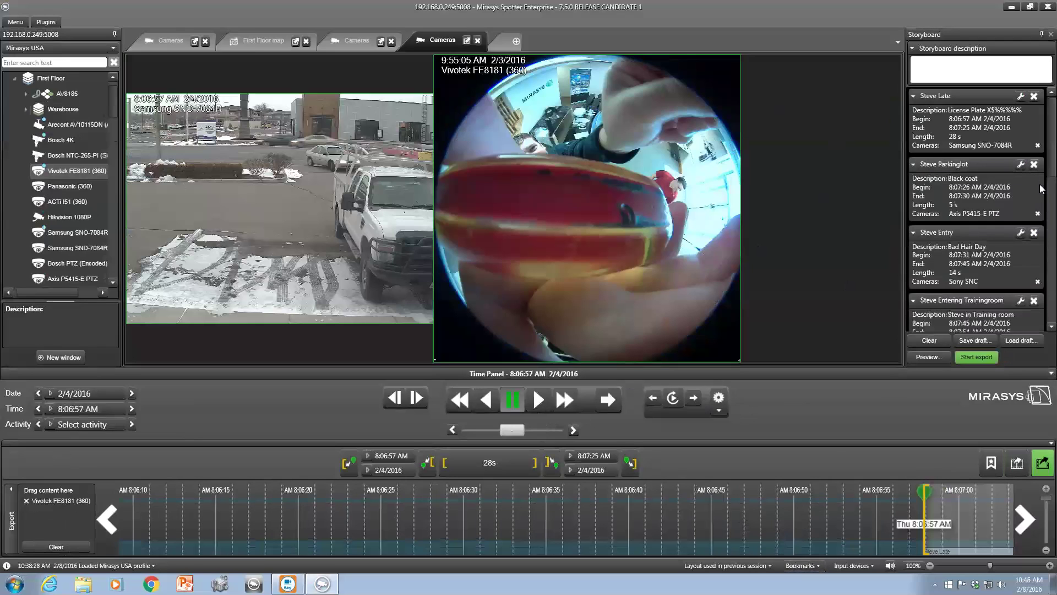
{"action": "scroll", "coordinate": [1040, 146], "scroll_direction": "down", "scroll_amount": 10}
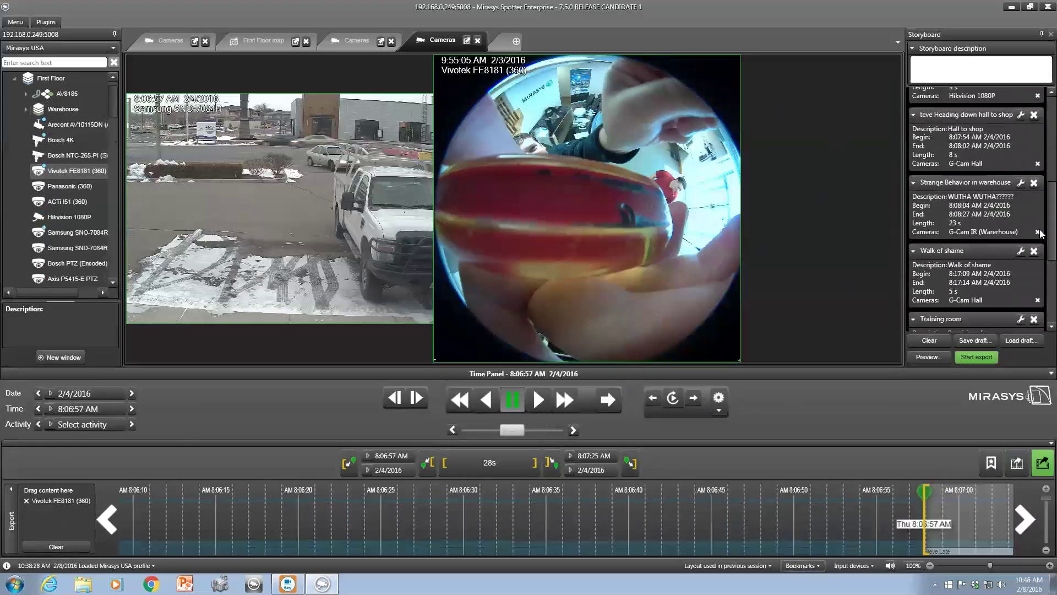
{"action": "scroll", "coordinate": [1042, 289], "scroll_direction": "up", "scroll_amount": 10}
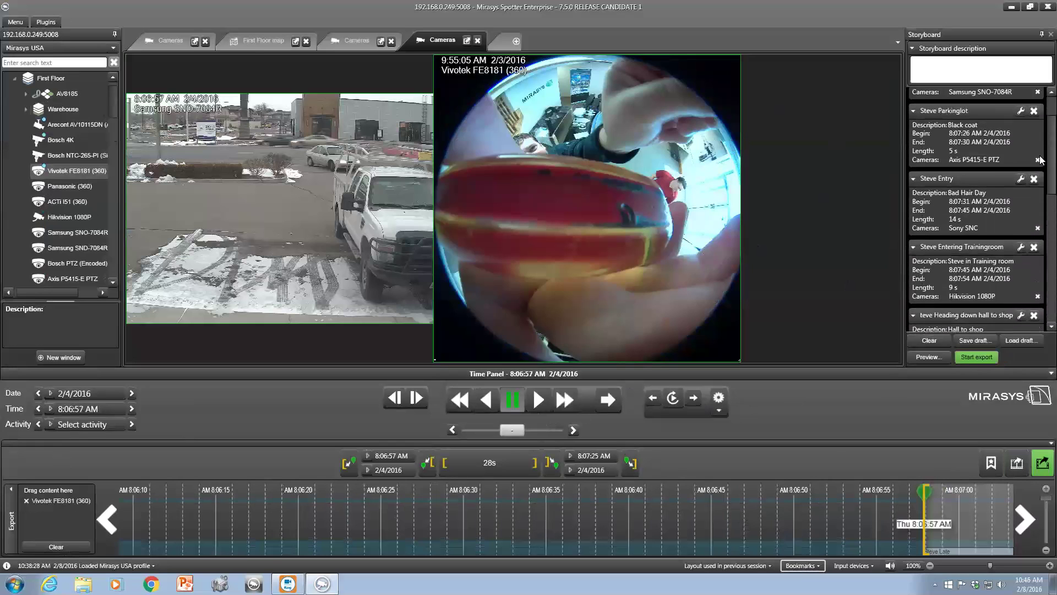
{"action": "scroll", "coordinate": [1041, 141], "scroll_direction": "down", "scroll_amount": 10}
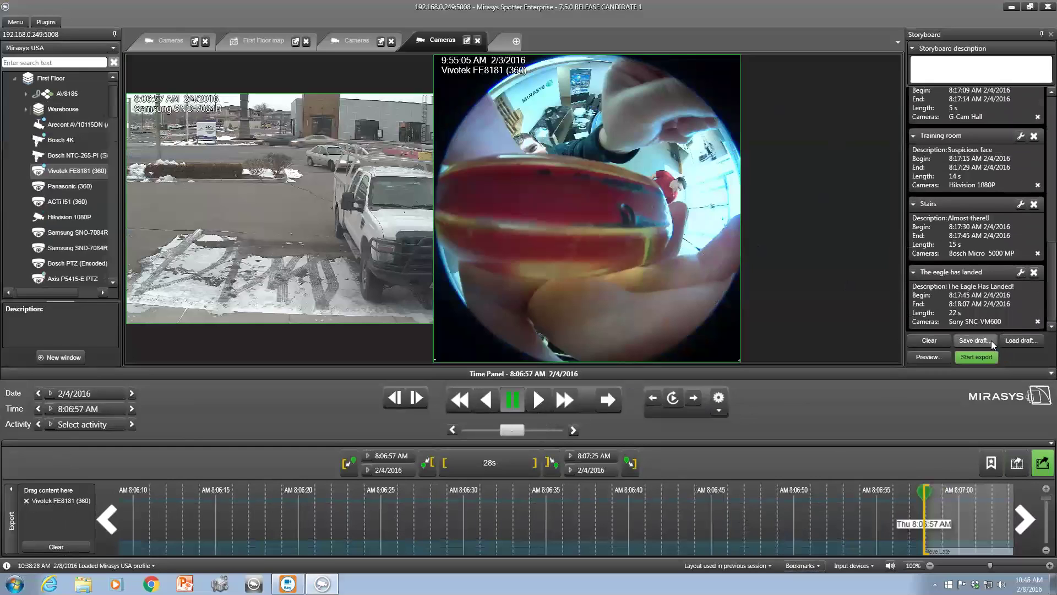
{"action": "left_click", "coordinate": [928, 358]}
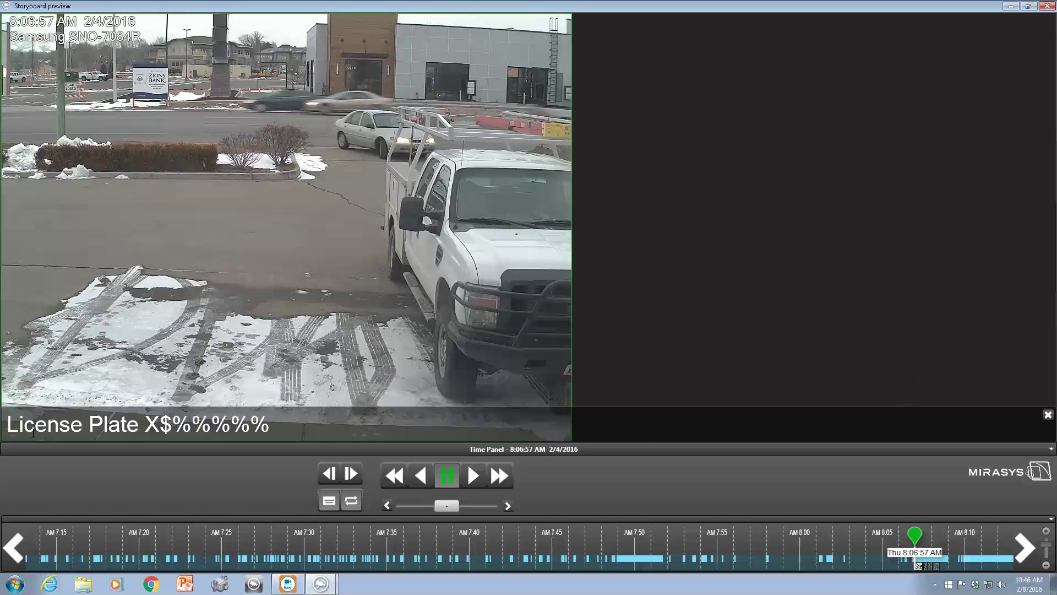
{"action": "left_click_drag", "start_coordinate": [10, 424], "coordinate": [249, 402]}
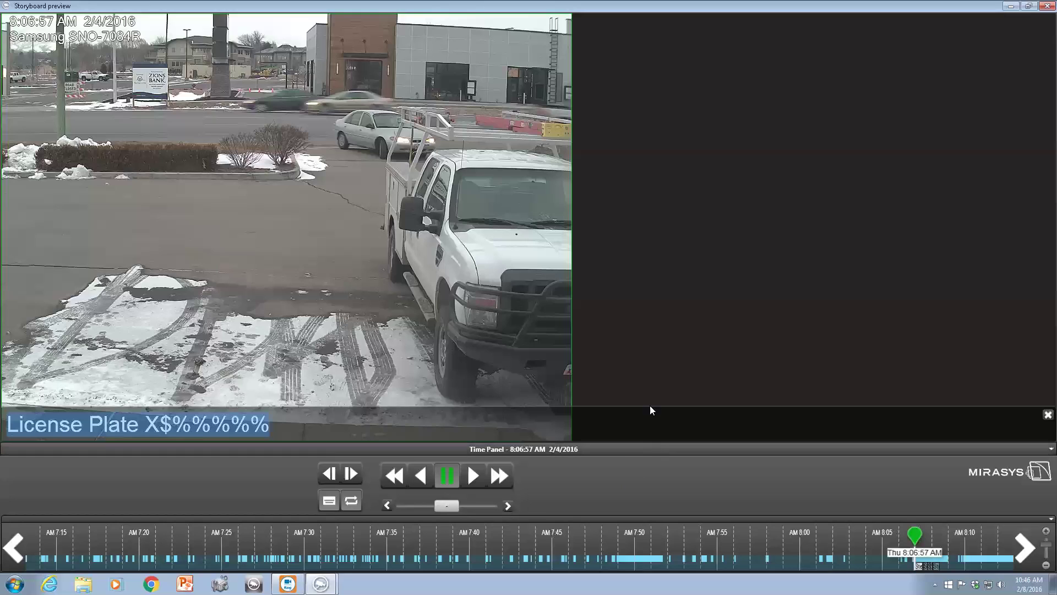
- Toggle the preview subtitles off and on, then start storyboard playback
{"action": "left_click", "coordinate": [329, 503]}
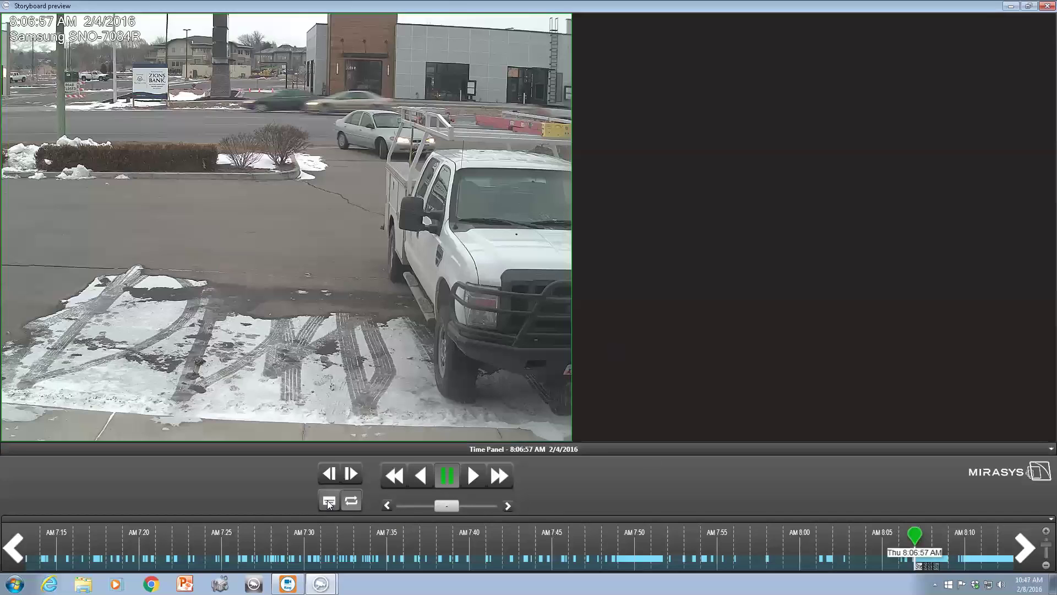
{"action": "left_click", "coordinate": [330, 502]}
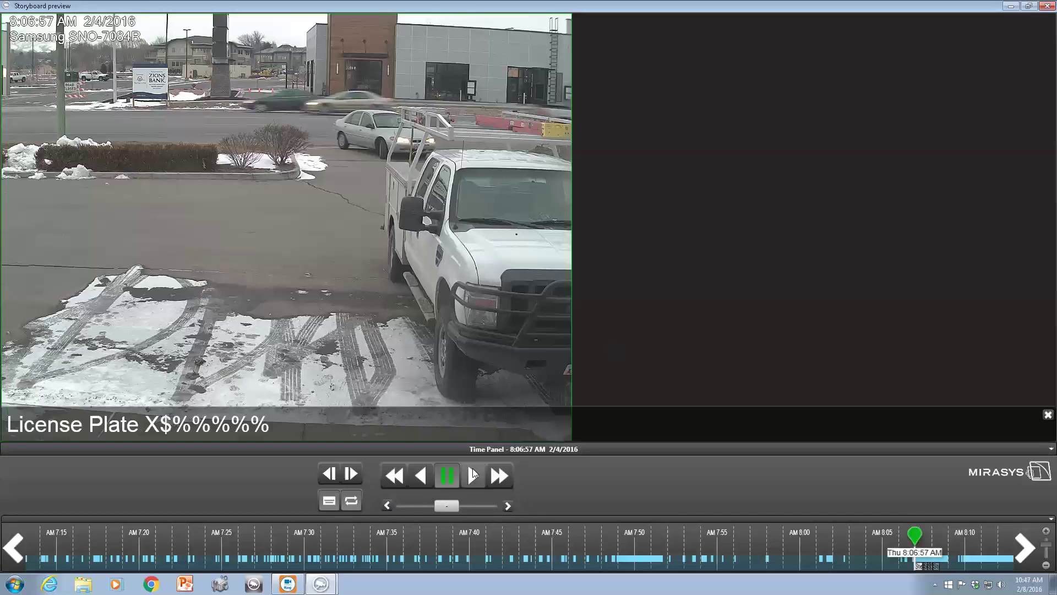
{"action": "left_click", "coordinate": [473, 470]}
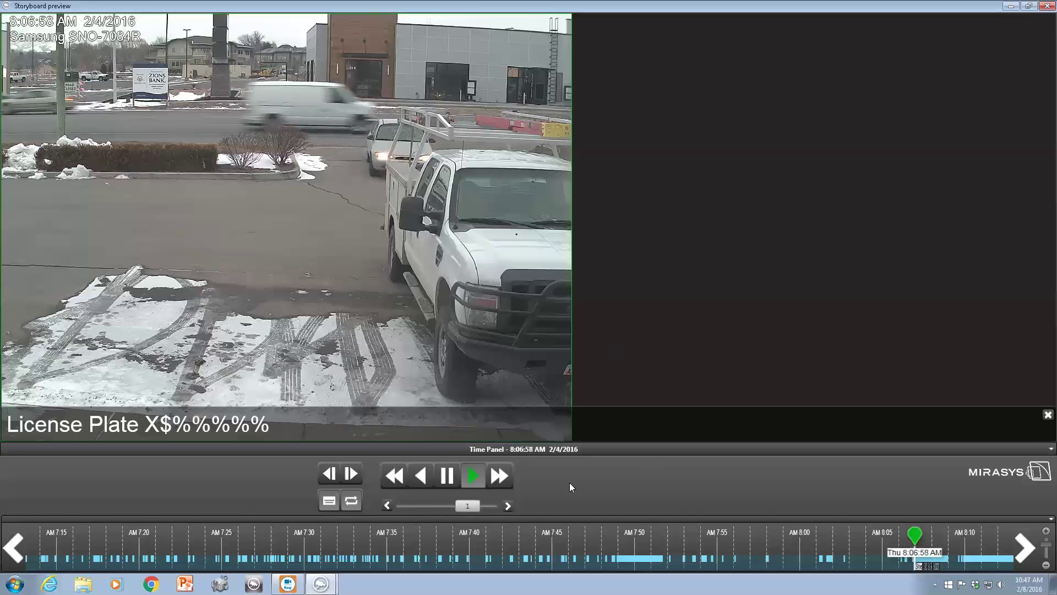